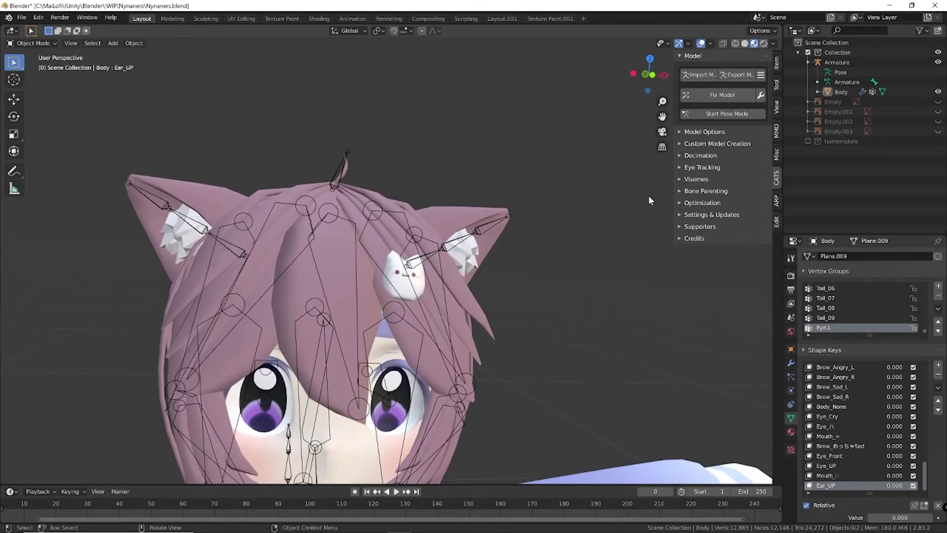
Make Brow_Angry_R the active shape key and orbit around the avatar's face.
left_click(859, 379)
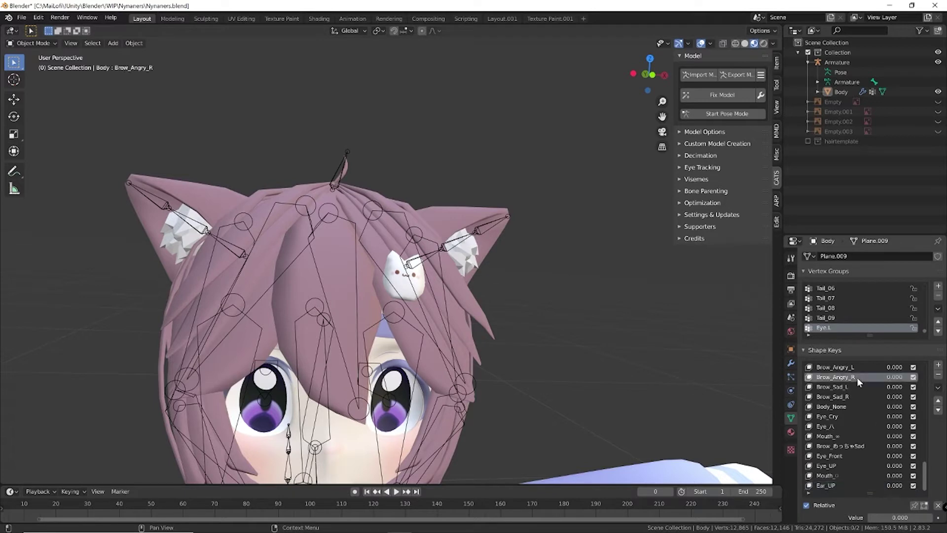
middle_click_drag(449, 308, 281, 281)
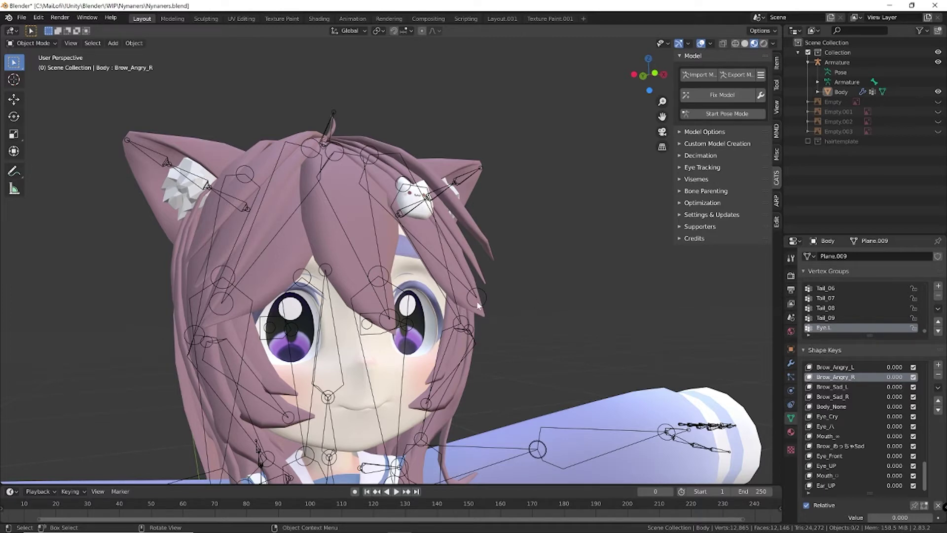
middle_click_drag(492, 300, 417, 300)
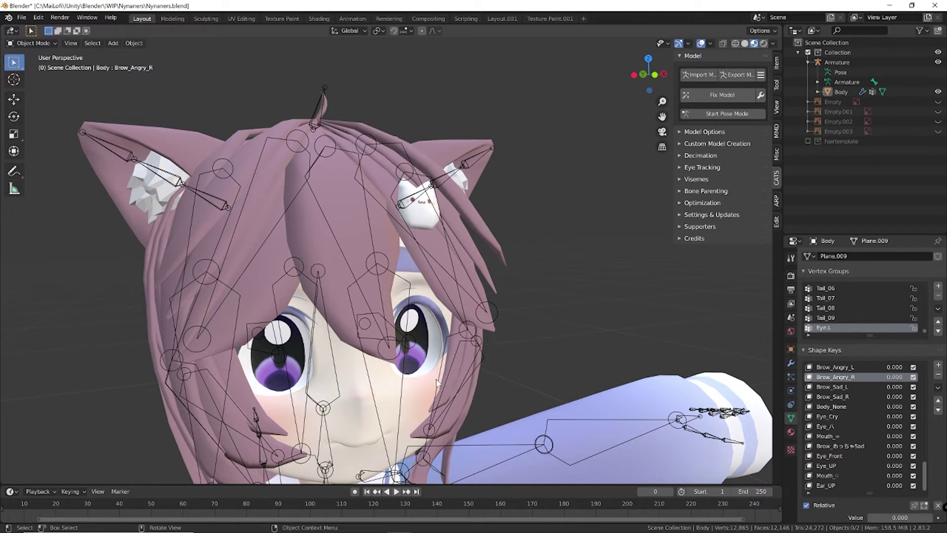
middle_click_drag(433, 347, 425, 282)
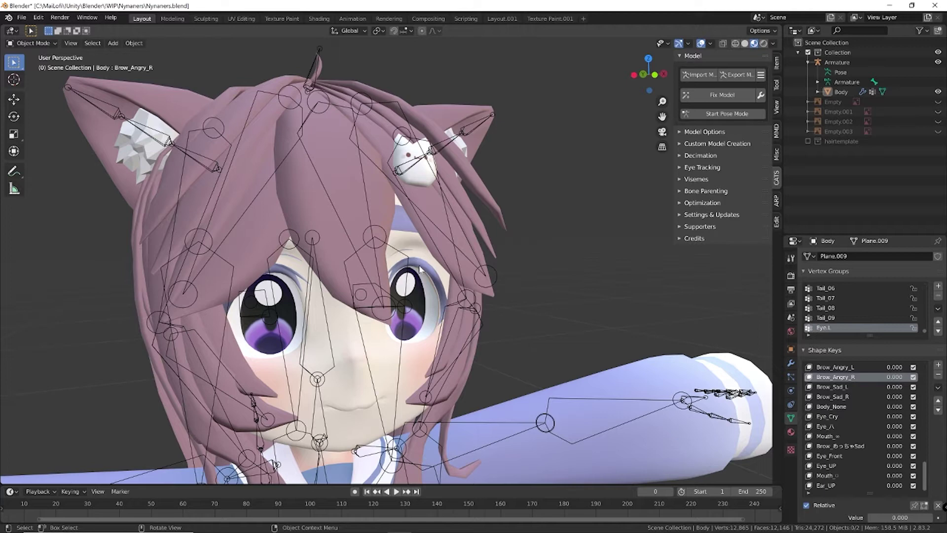
scroll(420, 270, "up", 2)
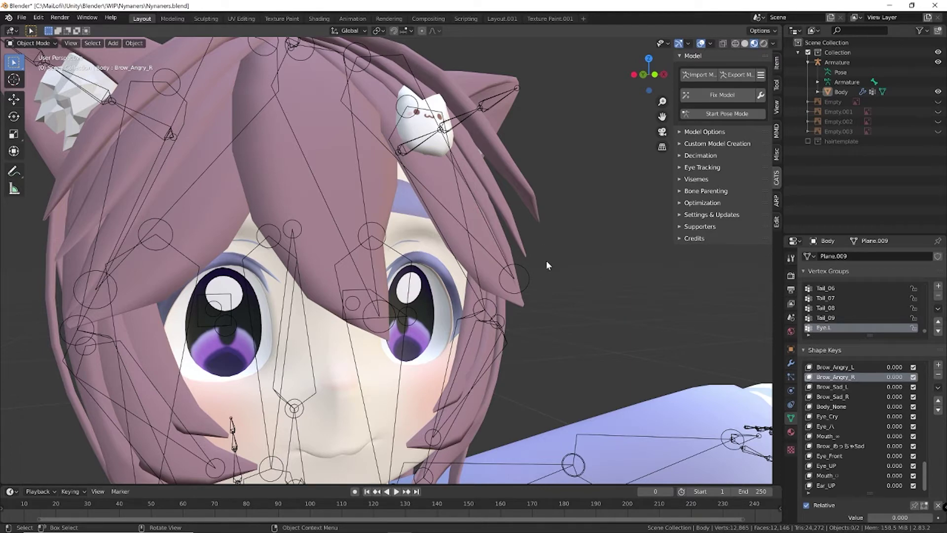
scroll(654, 300, "down", 5)
Put the Body mesh in Edit Mode and make Brow_Sad_L the active shape key.
left_click(442, 274)
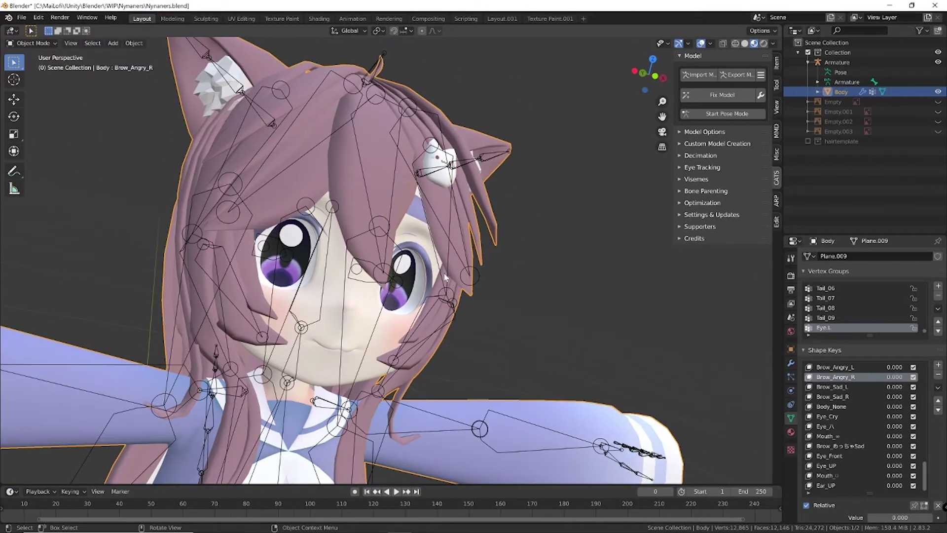
key("Tab")
middle_click_drag(458, 300, 587, 328)
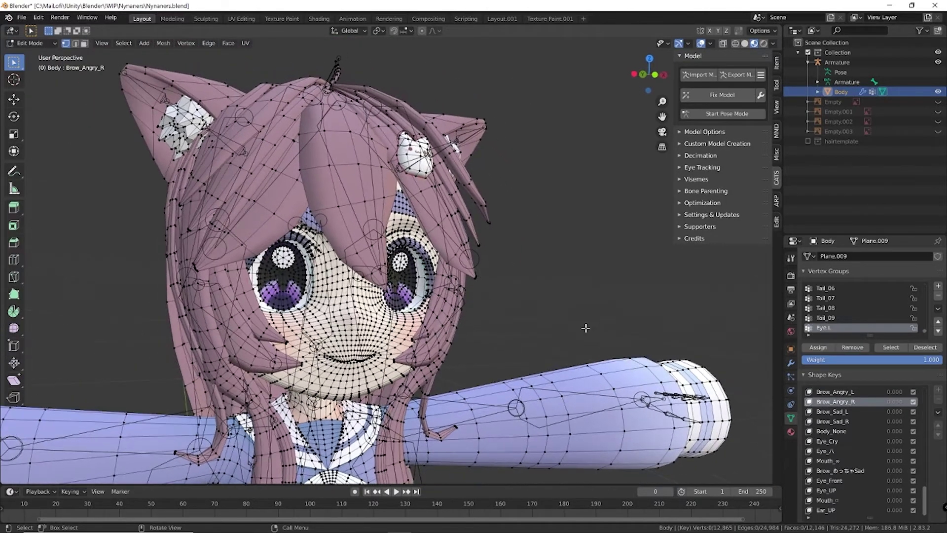
left_click(834, 412)
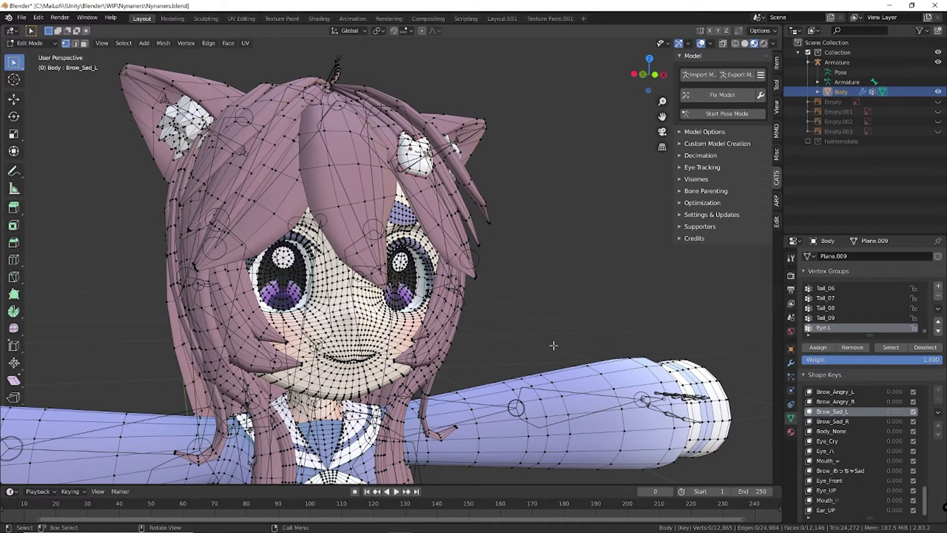
scroll(882, 433, "up", 5)
scroll(874, 429, "up", 6)
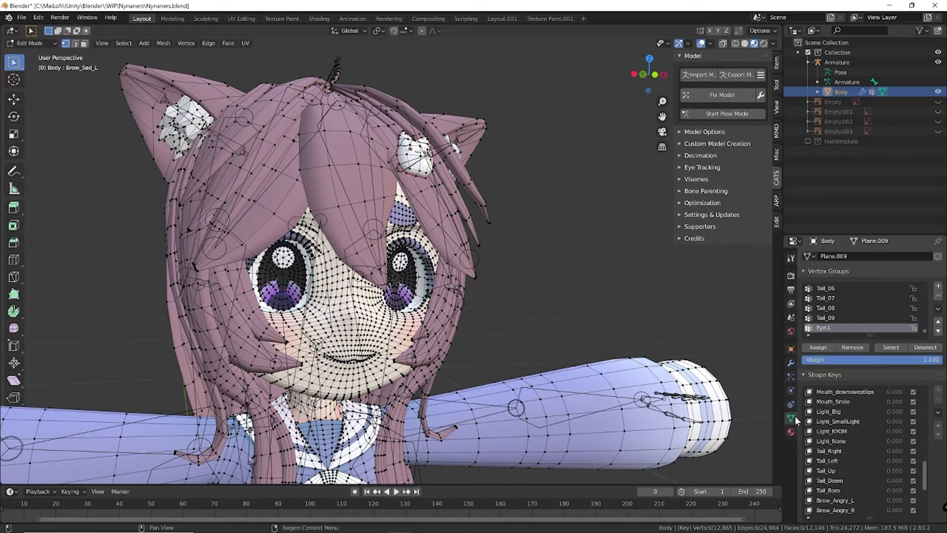
left_click(791, 404)
scroll(838, 398, "up", 3)
scroll(864, 399, "up", 3)
scroll(839, 402, "up", 3)
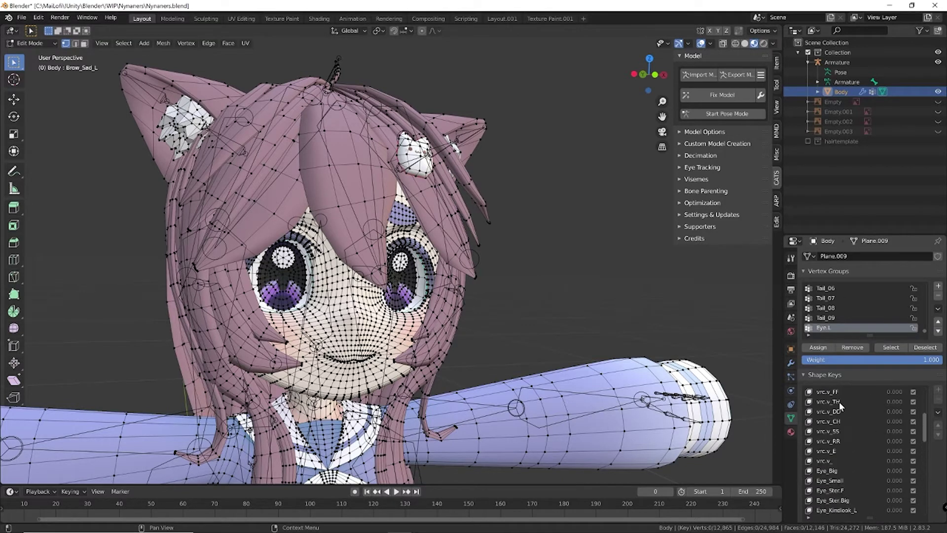
scroll(839, 402, "up", 2)
Step through the mouth and eye shape keys, comparing Eye_Sleep_L with its right counterpart.
left_click(831, 391)
key("Down")
key("Down")
key("Down")
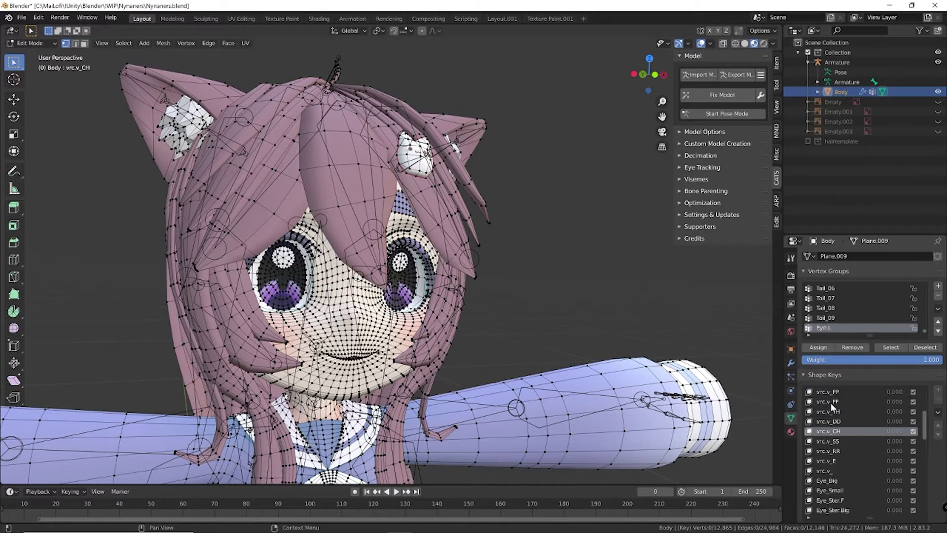
key("Down")
key("Down")
key("Down")
key("Down")
key("Down")
key("Down")
key("Down")
key("Down")
key("Down")
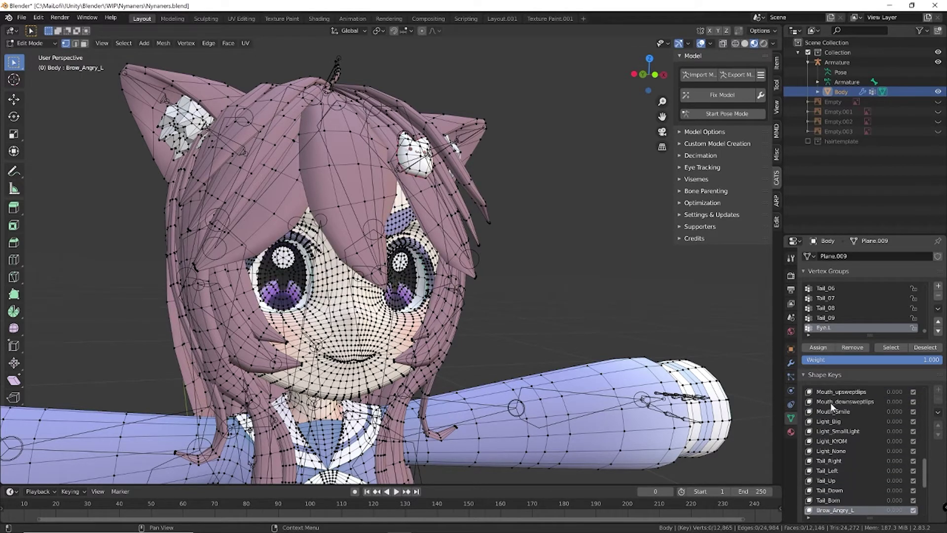
key("Down")
key("Down")
key("Up")
key("Up")
key("Up")
key("Up")
key("Up")
key("Up")
key("Up")
key("Up")
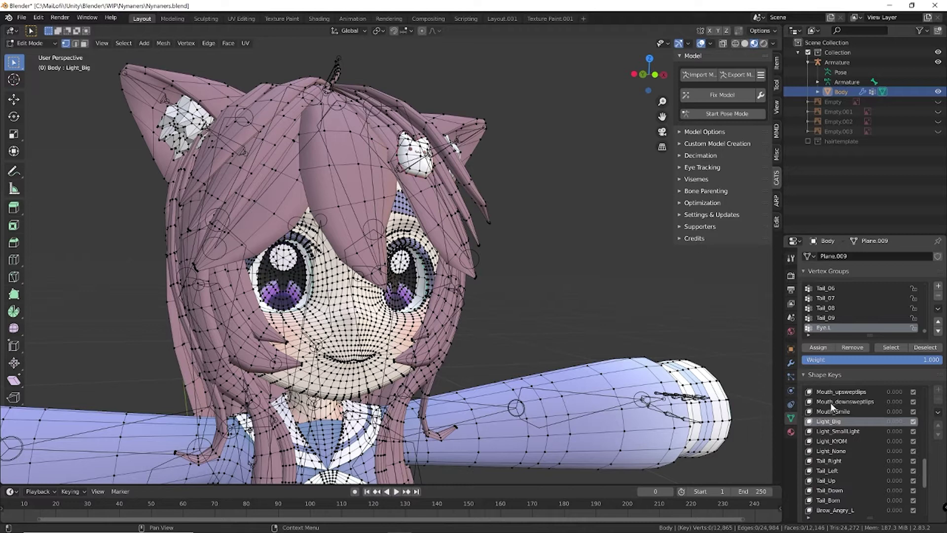
key("Up")
key("Up")
key("Up")
key("Up")
key("Up")
key("Down")
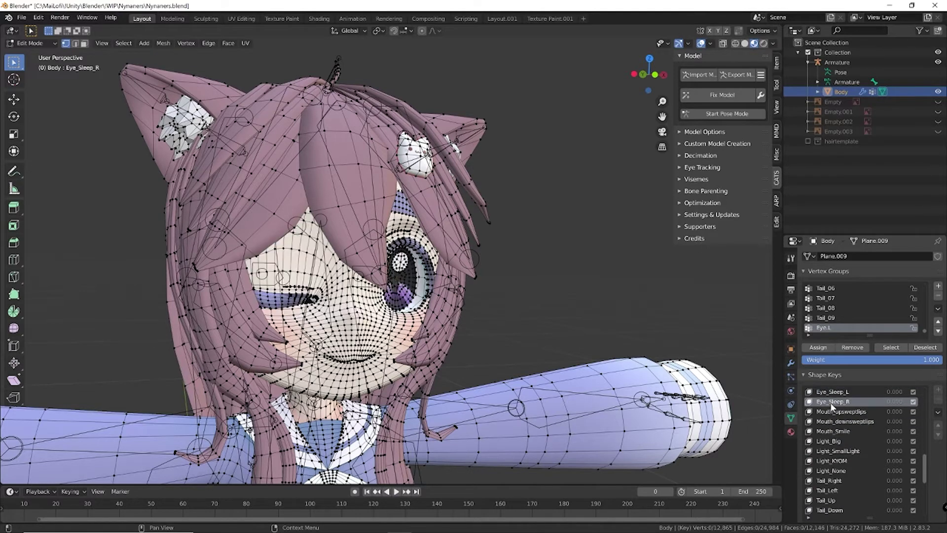
key("Up")
key("Down")
key("Up")
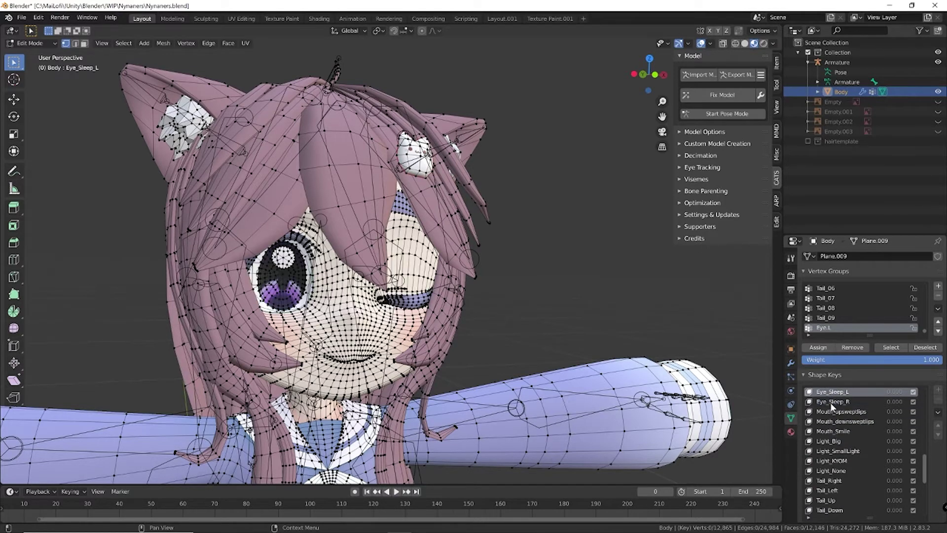
Return the Body to Object Mode and orbit around the head to inspect the ears.
key("Tab")
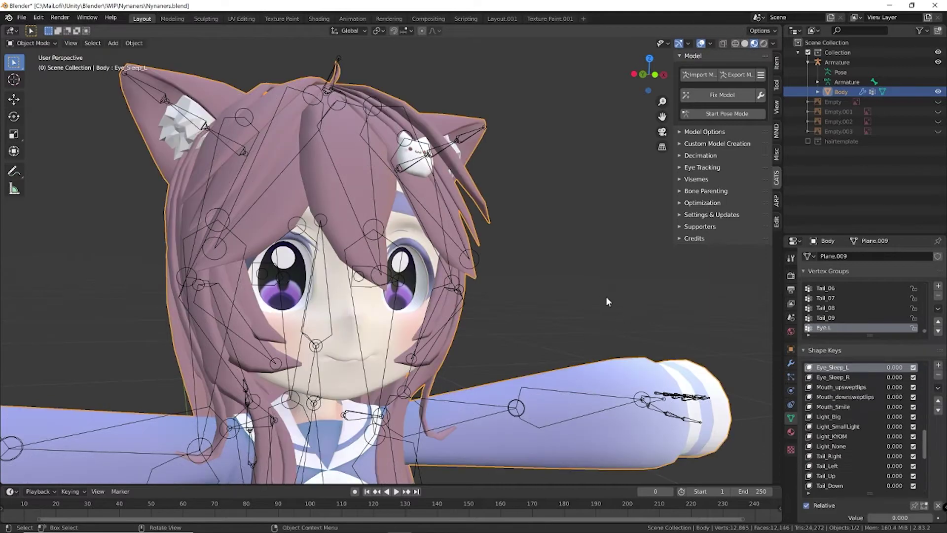
scroll(547, 215, "up", 2)
scroll(503, 125, "up", 2)
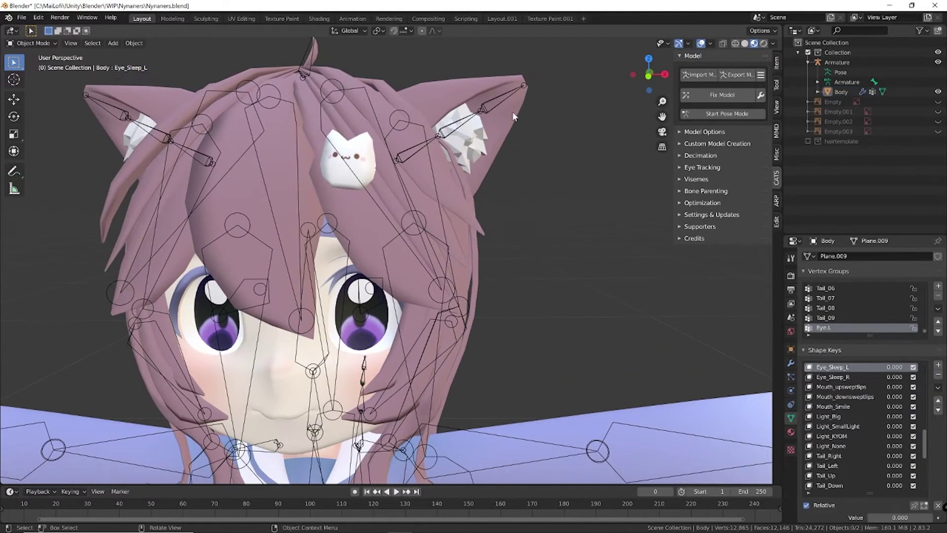
mouse_move(512, 111)
middle_mouse_down()
mouse_move(561, 104)
mouse_move(574, 129)
mouse_move(518, 217)
mouse_move(452, 188)
middle_mouse_up()
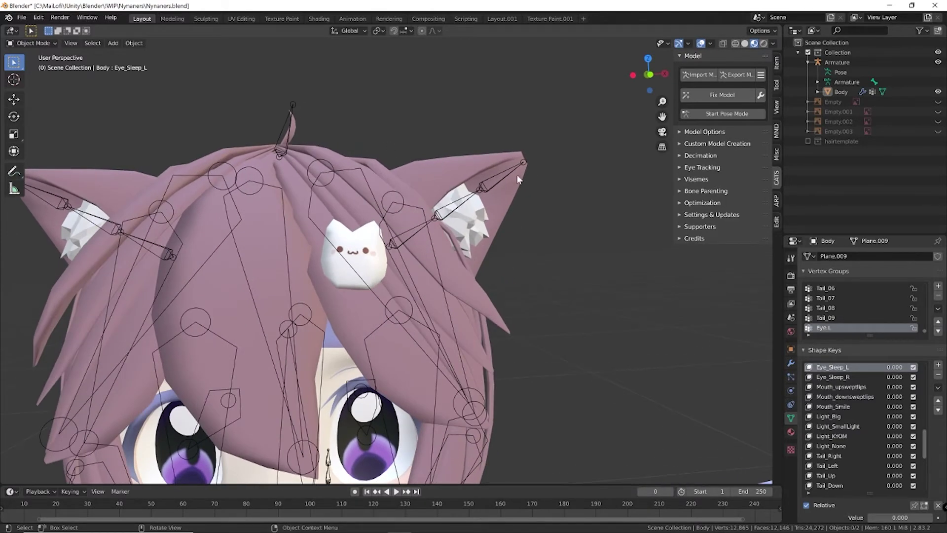
middle_click_drag(518, 179, 186, 242)
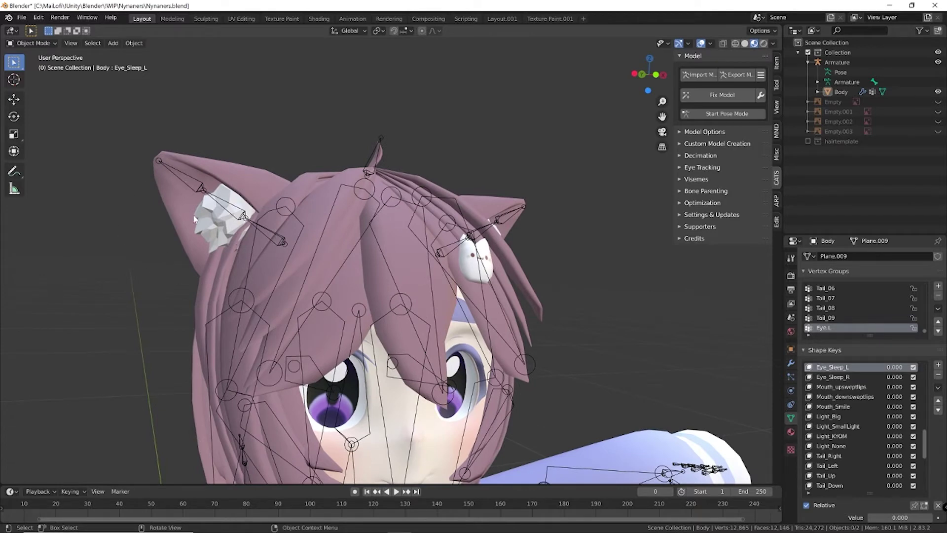
mouse_move(235, 178)
middle_mouse_down()
mouse_move(452, 225)
mouse_move(491, 347)
middle_mouse_up()
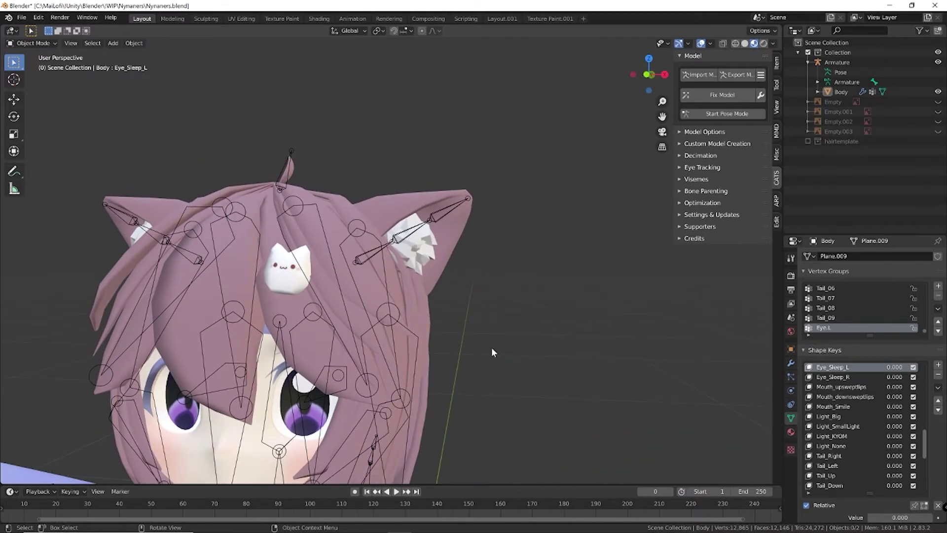
mouse_move(485, 244)
middle_mouse_down()
mouse_move(503, 207)
mouse_move(463, 221)
middle_mouse_up()
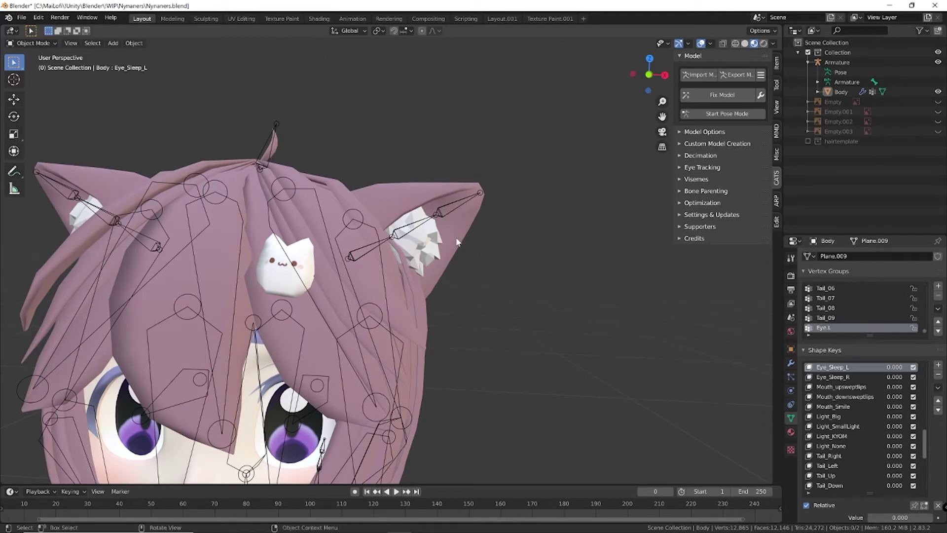
scroll(323, 248, "down", 3)
middle_click_drag(375, 221, 426, 230)
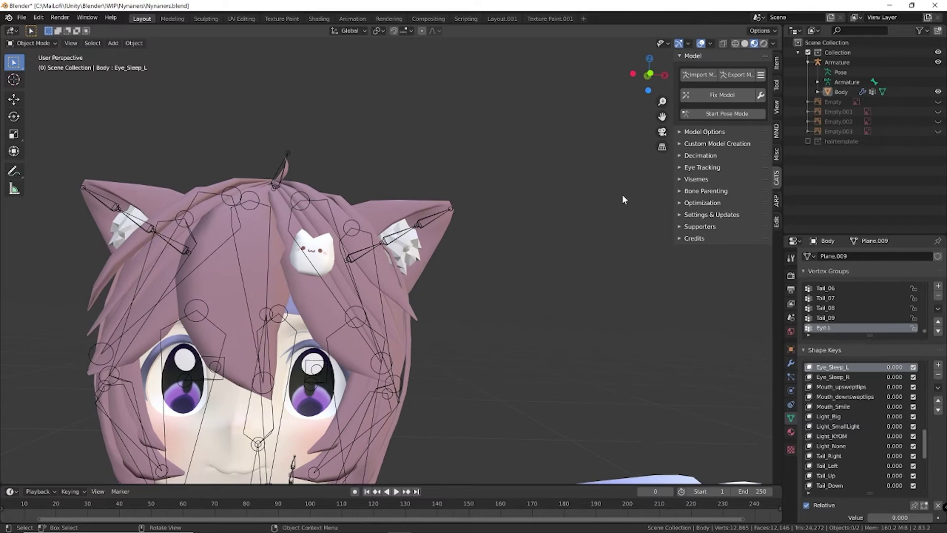
Show the sidebar and use CATS Start Pose Mode on the armature.
key("n")
key("n")
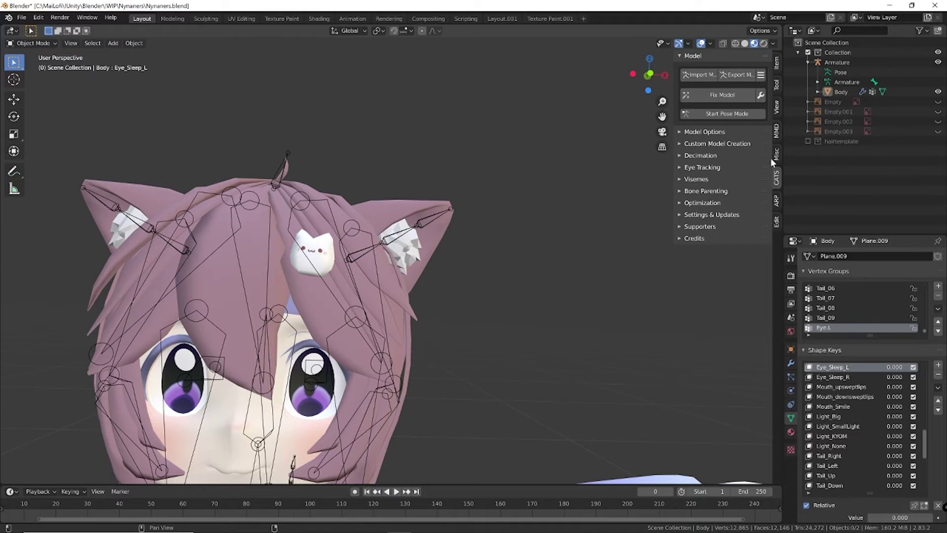
middle_click_drag(652, 148, 478, 243)
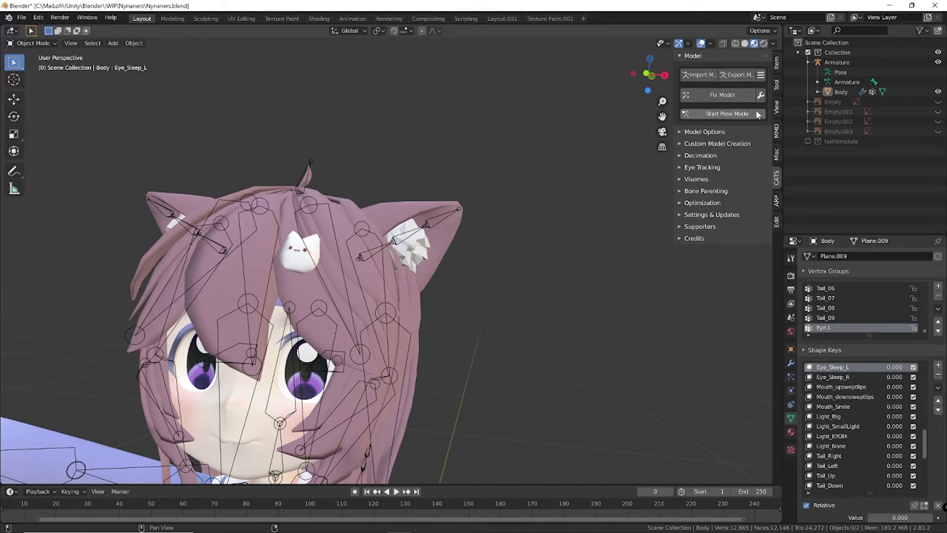
middle_click_drag(562, 130, 453, 239)
scroll(453, 239, "up", 3)
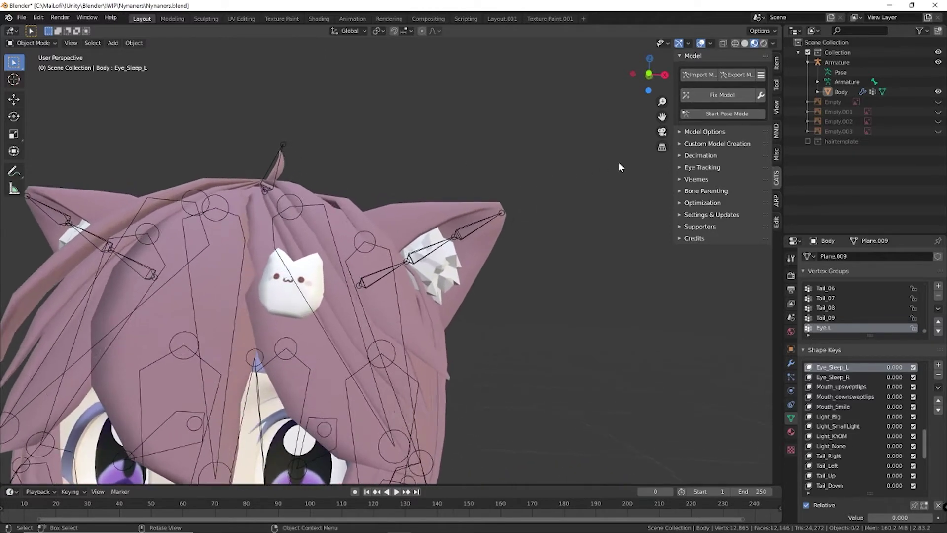
left_click(727, 114)
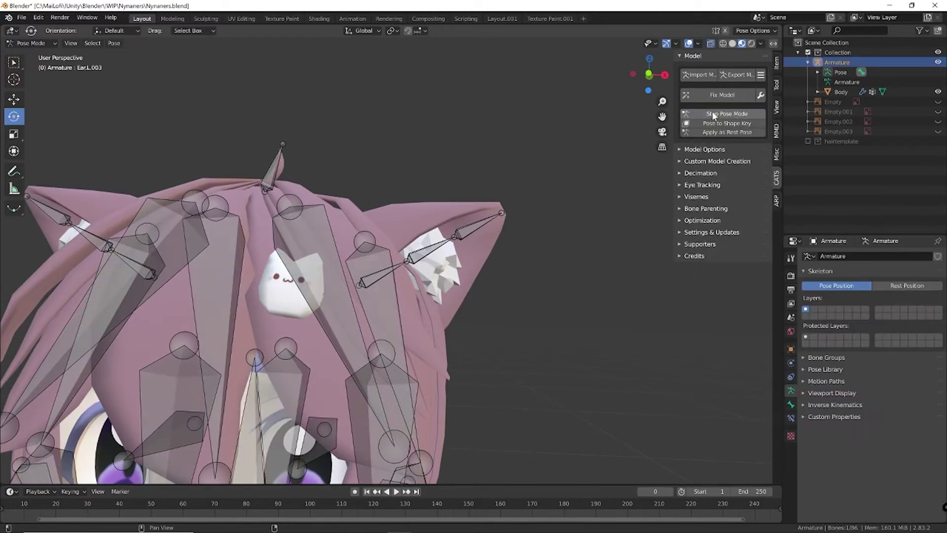
Rotate the right ear's base, middle and tip bones downward so it droops.
left_click(397, 270)
scroll(400, 275, "up", 3)
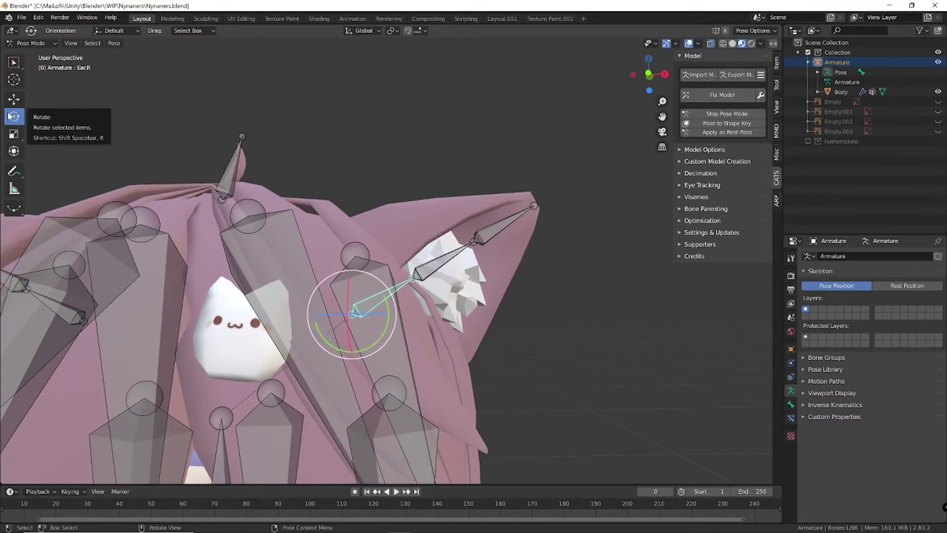
middle_click_drag(330, 293, 384, 303)
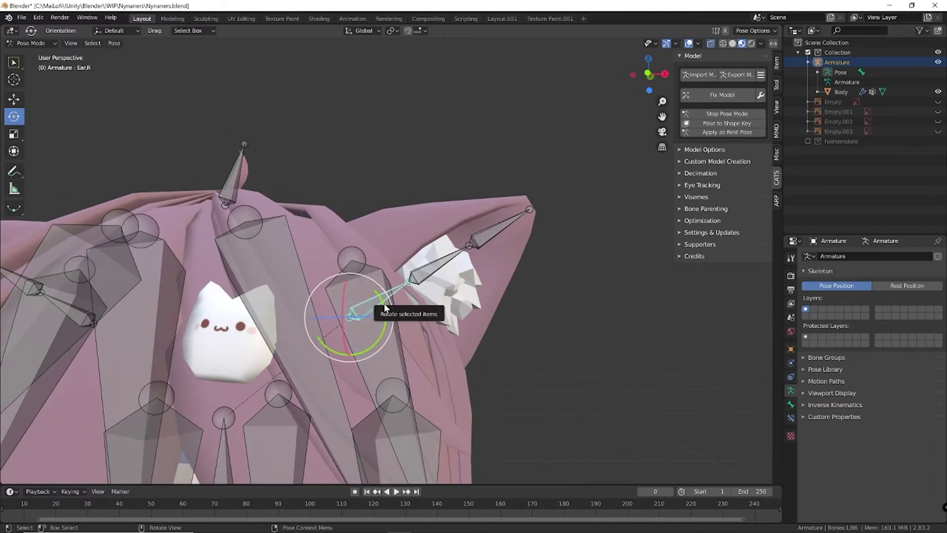
left_click_drag(384, 303, 385, 320)
left_click(453, 308)
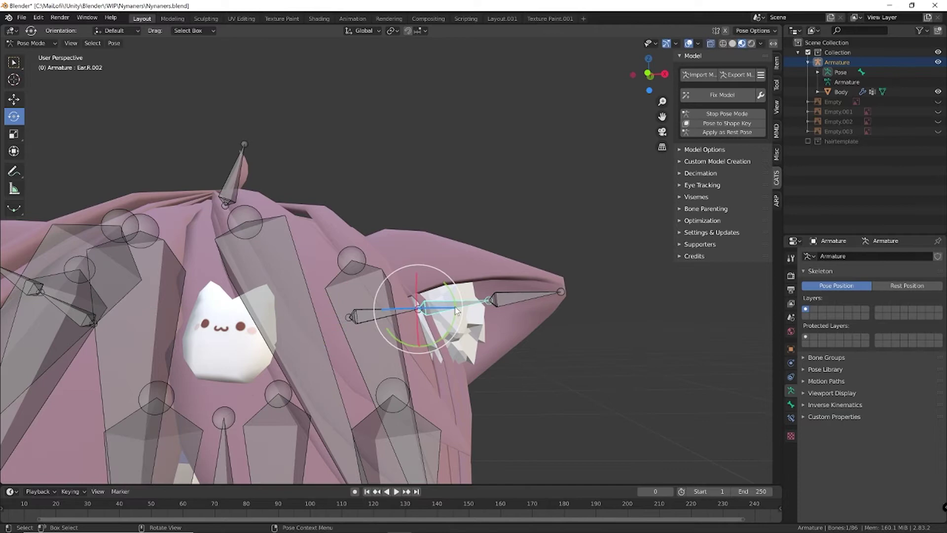
left_click_drag(454, 305, 453, 320)
left_click(518, 328)
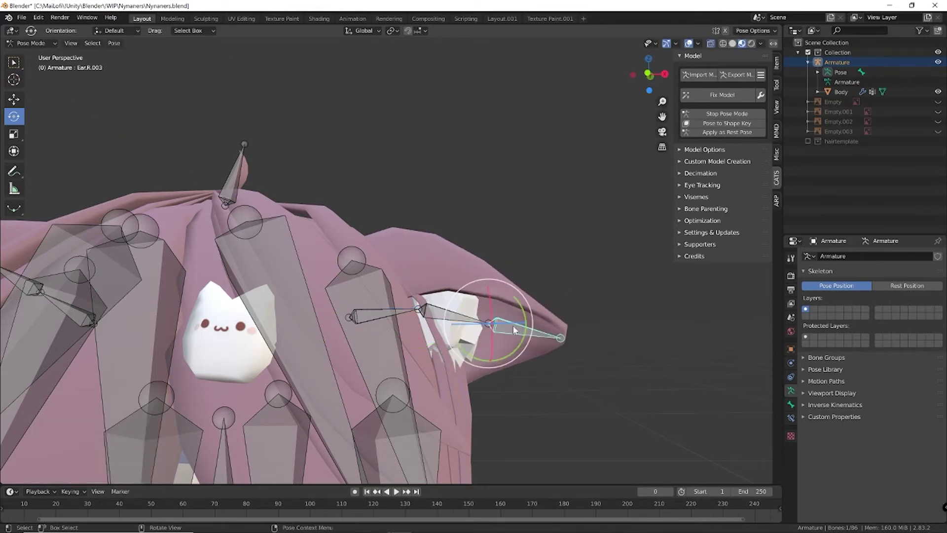
left_click_drag(522, 320, 636, 325)
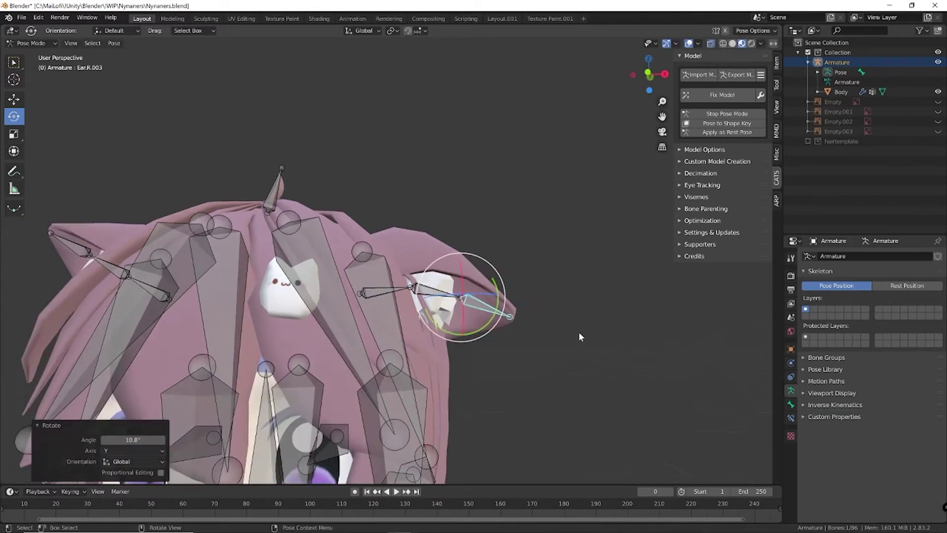
middle_click_drag(579, 332, 580, 338)
scroll(580, 338, "up", 2)
scroll(574, 332, "up", 4)
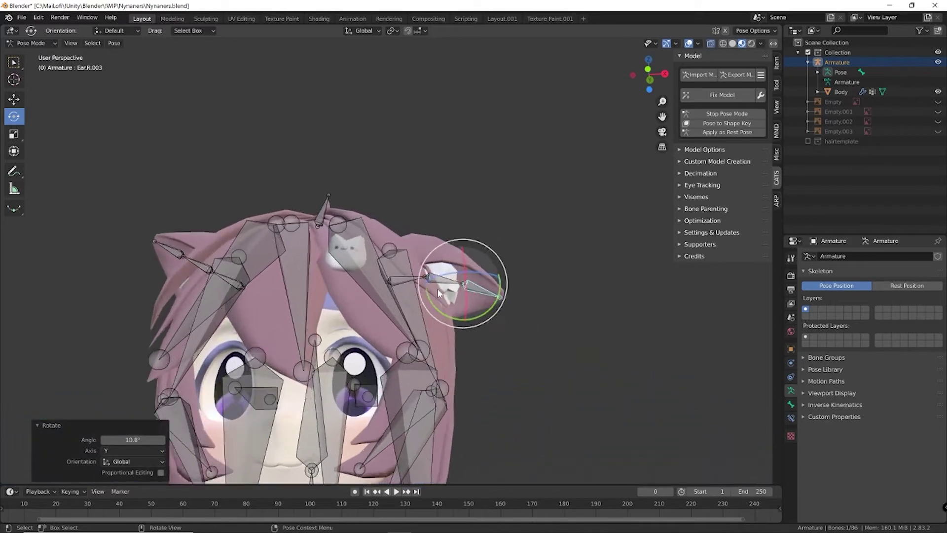
Adjust the right ear base, tilt the left ear base about 21 degrees, and view from front.
left_click(425, 283)
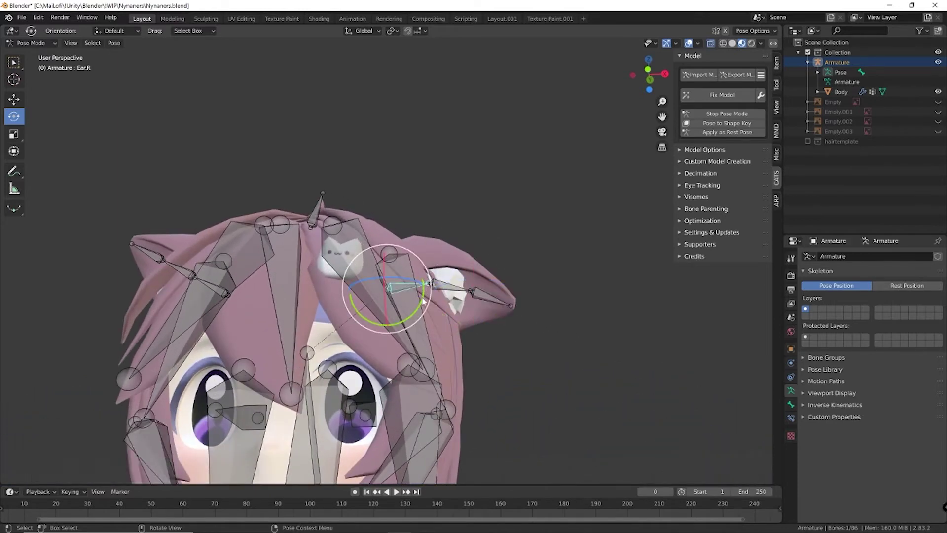
left_click_drag(423, 300, 318, 27)
scroll(275, 273, "down", 2)
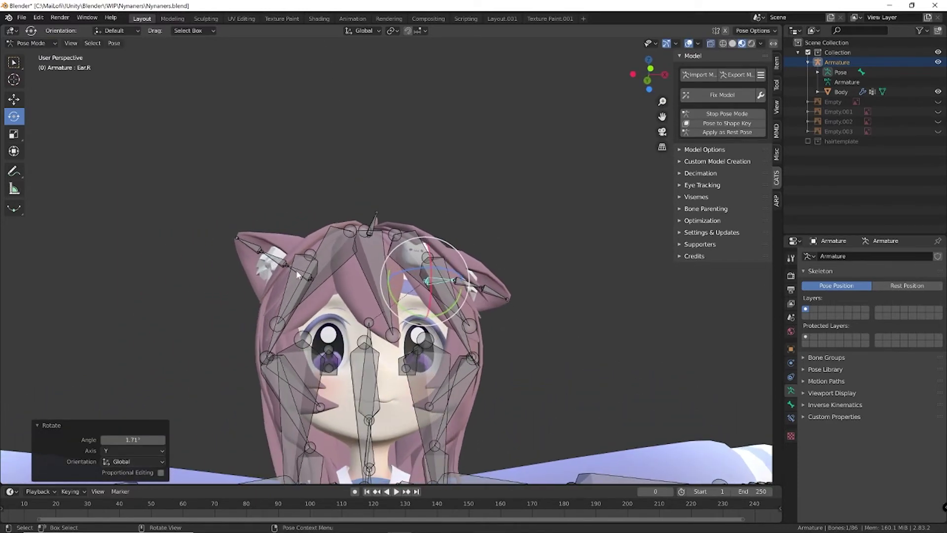
left_click(297, 270)
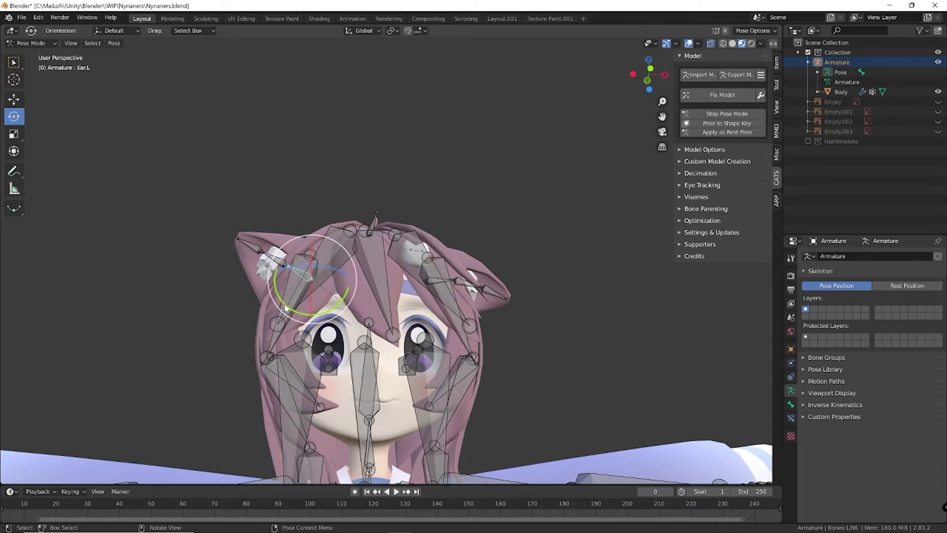
left_click_drag(285, 307, 278, 30)
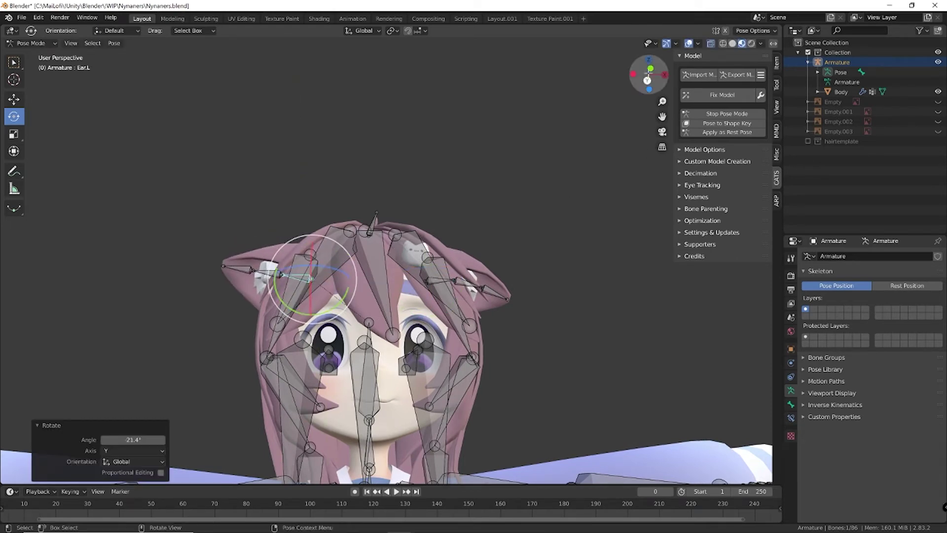
left_click(648, 79)
left_click(648, 74)
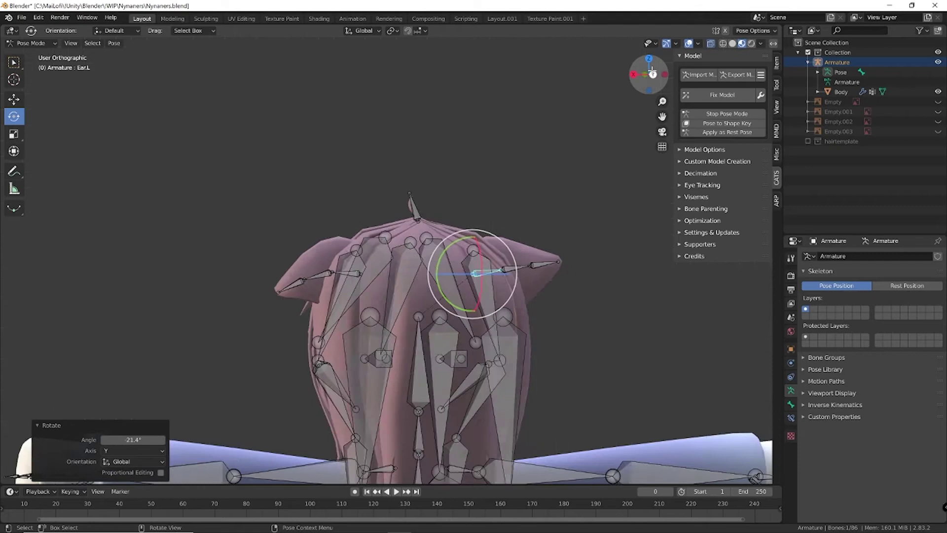
scroll(331, 287, "up", 2)
scroll(324, 300, "up", 2)
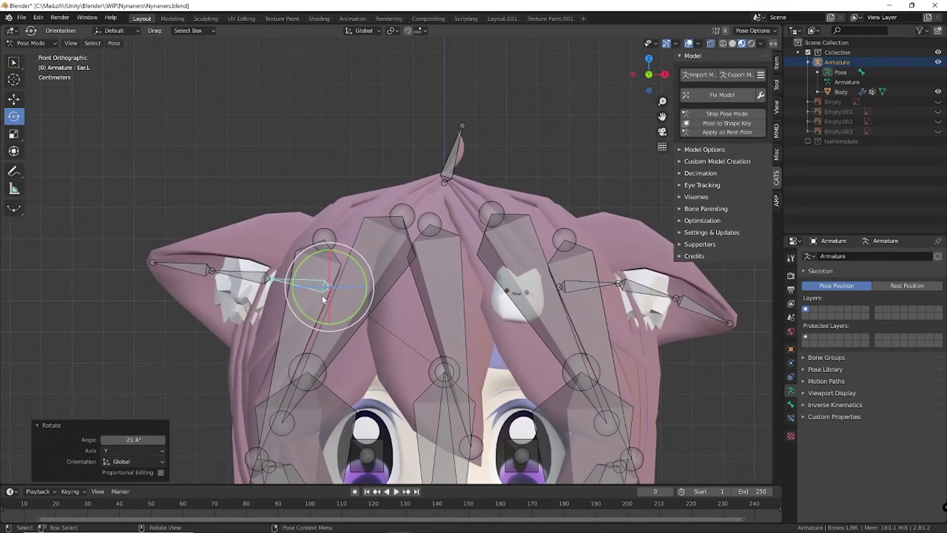
Bend the left ear's base and middle bones down, then fine-tune its base rotation.
left_click_drag(299, 279, 292, 282)
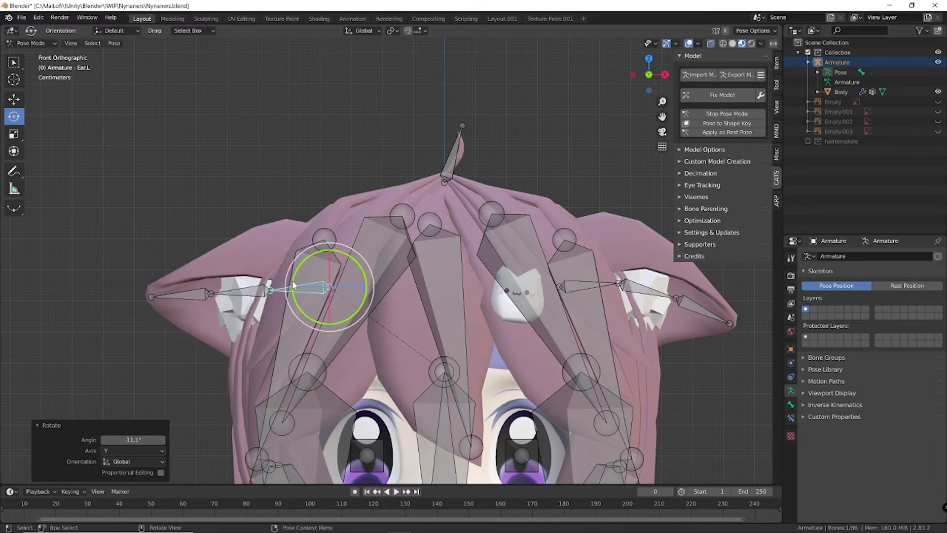
left_click(233, 291)
mouse_move(236, 288)
left_mouse_down()
mouse_move(197, 317)
mouse_move(177, 298)
left_mouse_up()
left_click(197, 317)
scroll(424, 309, "down", 3)
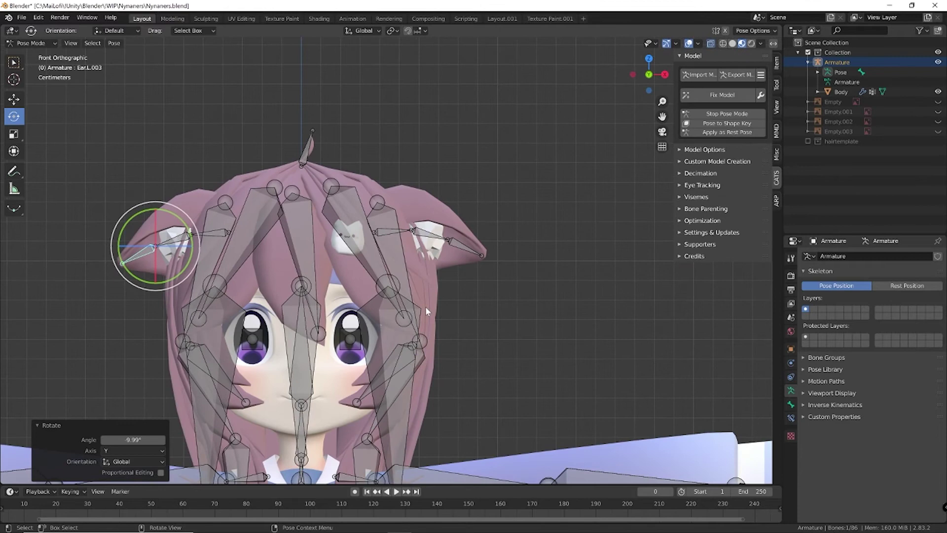
scroll(426, 307, "up", 3, "ctrl")
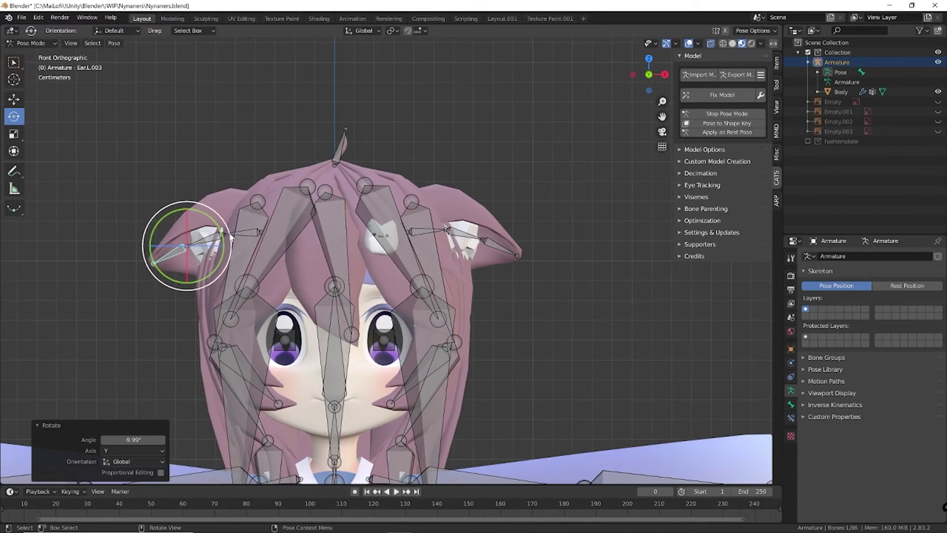
left_click(228, 234)
left_click_drag(225, 232, 224, 229)
scroll(427, 235, "down", 3)
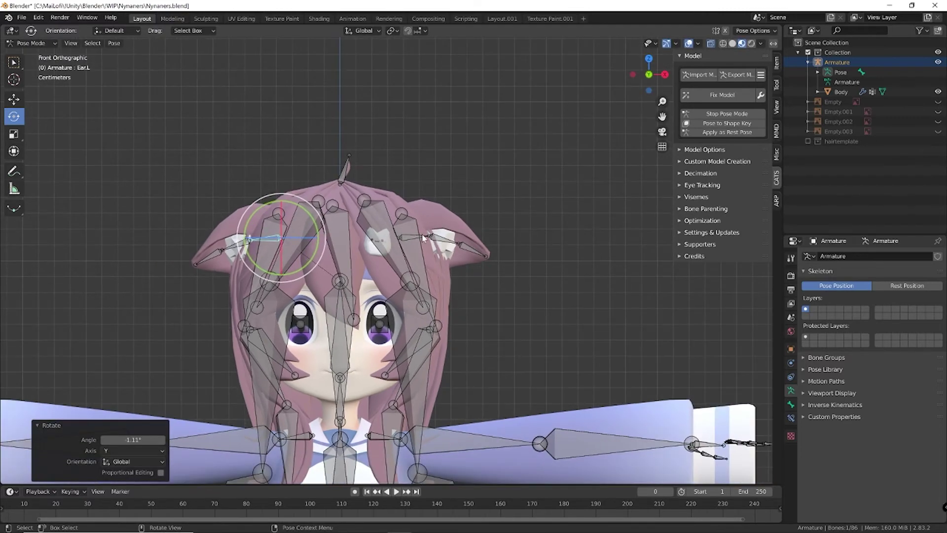
Tilt the right ear bone about one degree further down and inspect the head.
left_click(423, 237)
left_click_drag(427, 224, 473, 239)
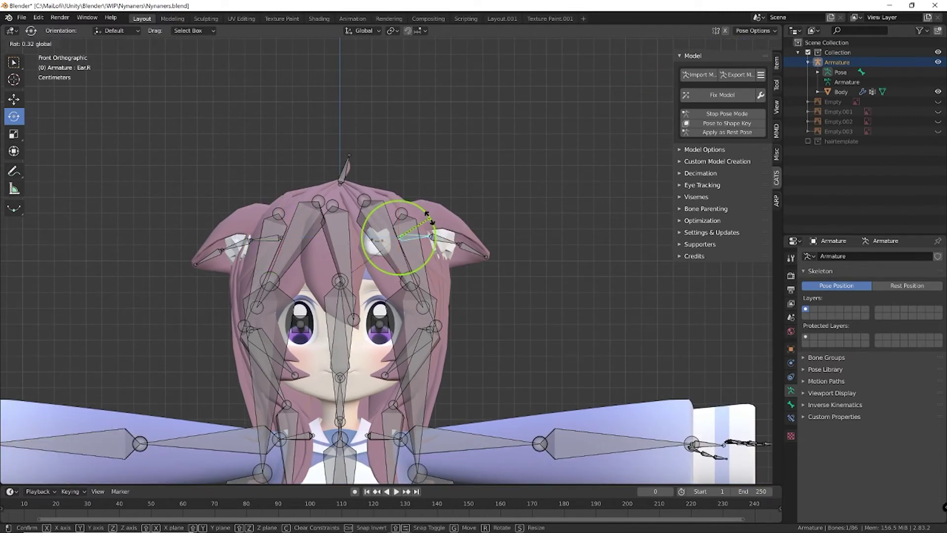
scroll(474, 238, "down", 1)
mouse_move(459, 253)
middle_mouse_down()
mouse_move(534, 262)
mouse_move(437, 222)
middle_mouse_up()
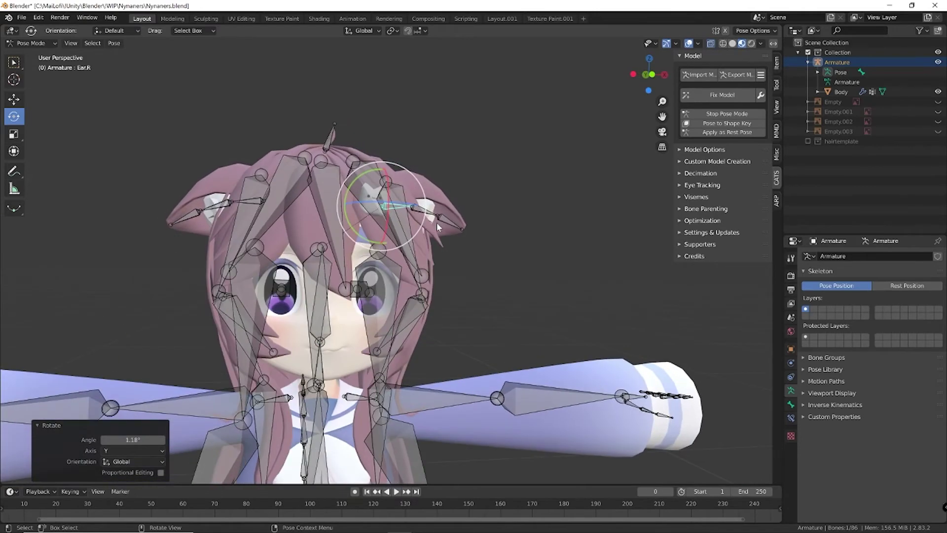
mouse_move(312, 220)
middle_mouse_down()
mouse_move(233, 201)
mouse_move(296, 222)
middle_mouse_up()
scroll(244, 207, "up", 2)
Save the current pose as a shape key named Ear_Down with CATS Pose to Shape Key.
left_click(695, 134)
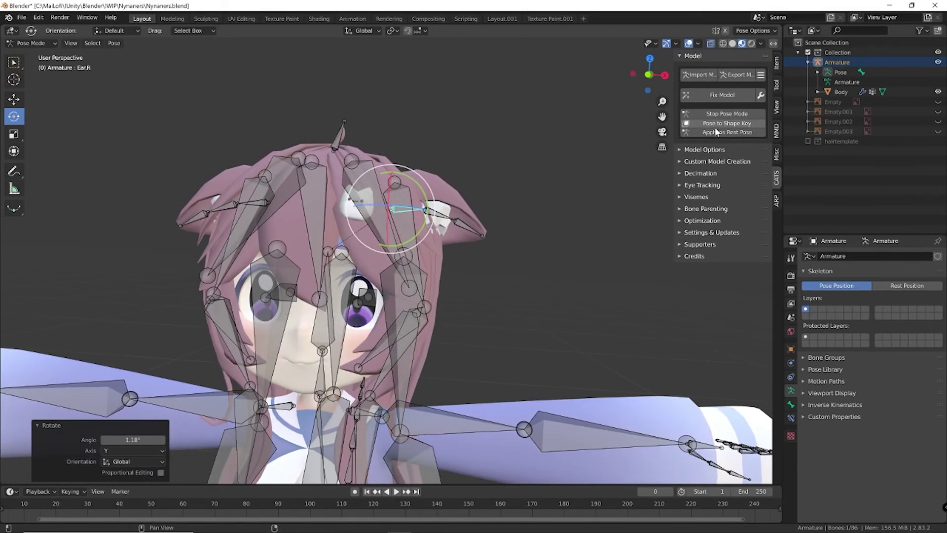
left_click(729, 124)
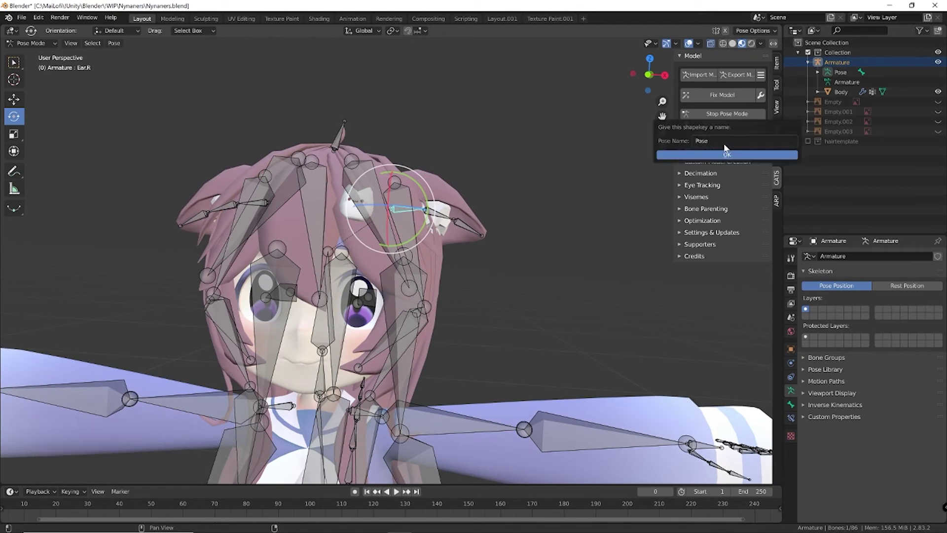
left_click(724, 143)
type("Ear")
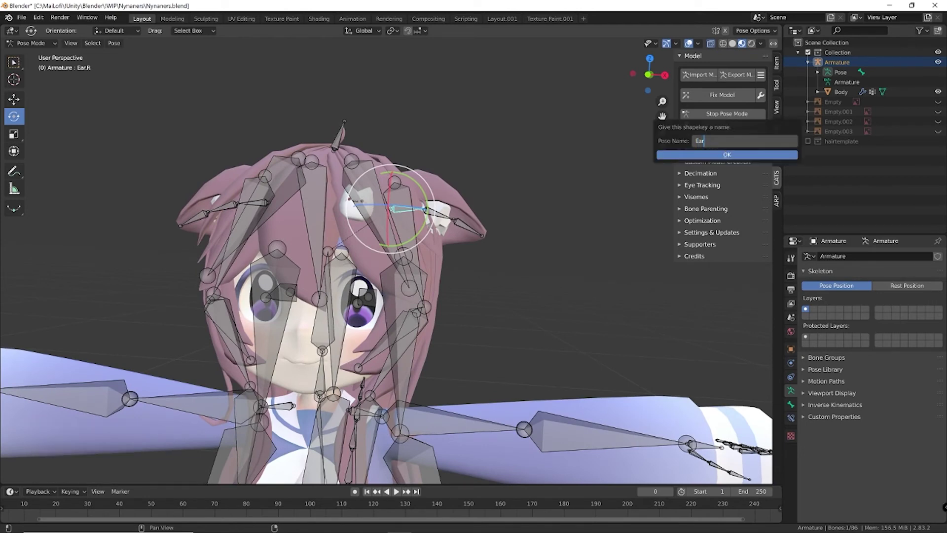
type(".")
key("BackSpace")
key("Return")
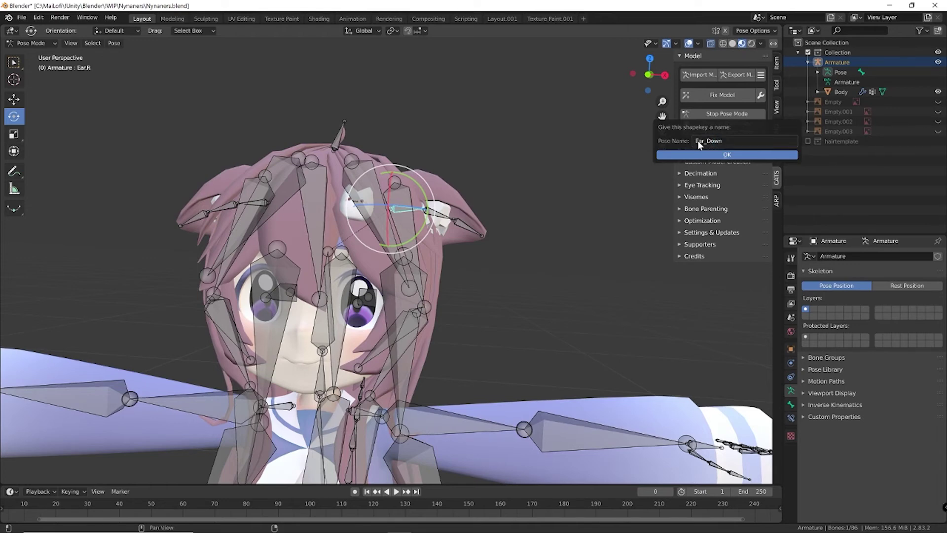
key("Return")
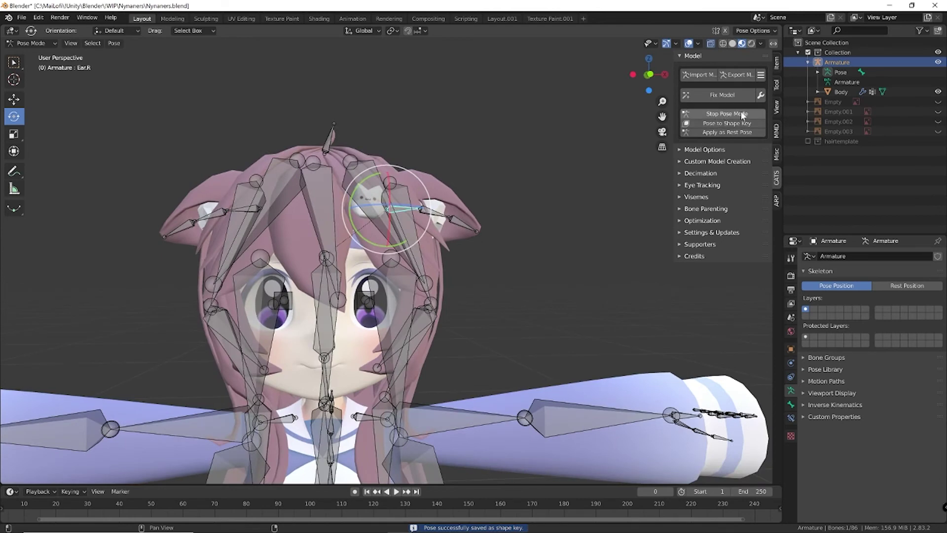
Stop Pose Mode, deselect the armature and orbit around the head.
left_click(715, 114)
left_click(543, 174)
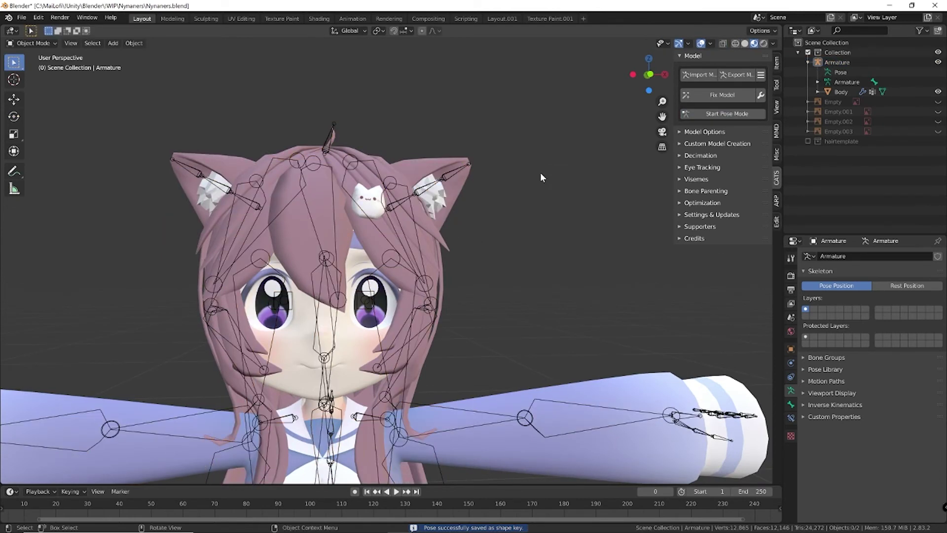
middle_click_drag(544, 173, 664, 280)
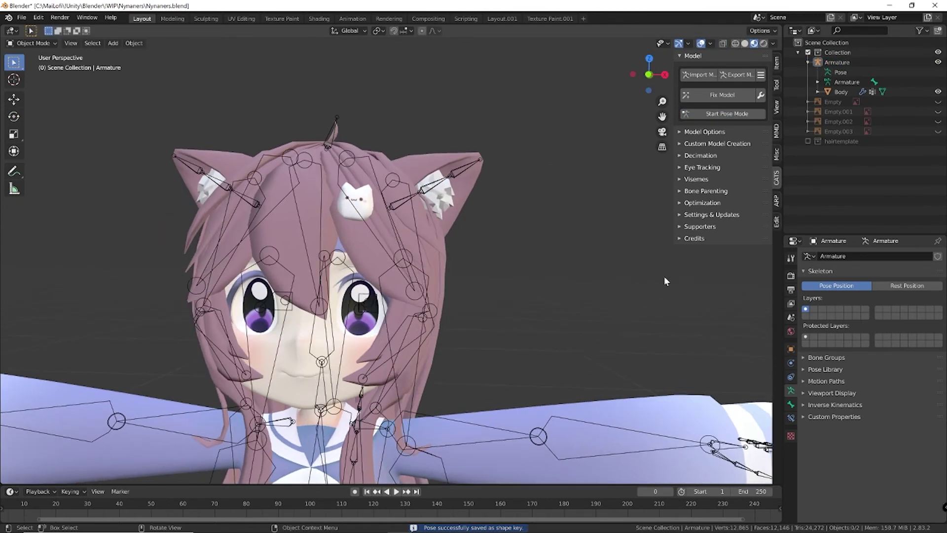
Put the Body in Edit Mode and compare Ear_Down against nearby Eye shape keys.
left_click(467, 200)
key("Tab")
scroll(874, 468, "down", 3)
scroll(859, 488, "down", 2)
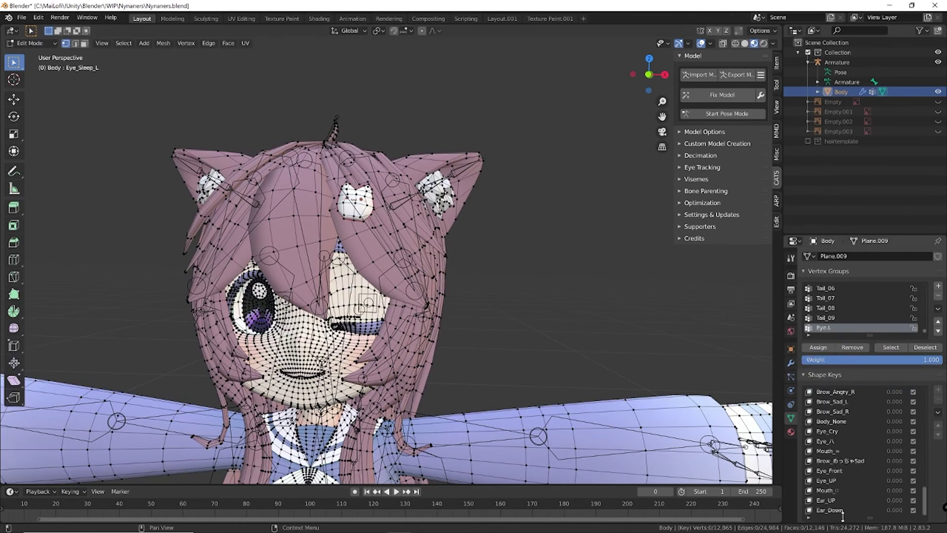
left_click(829, 511)
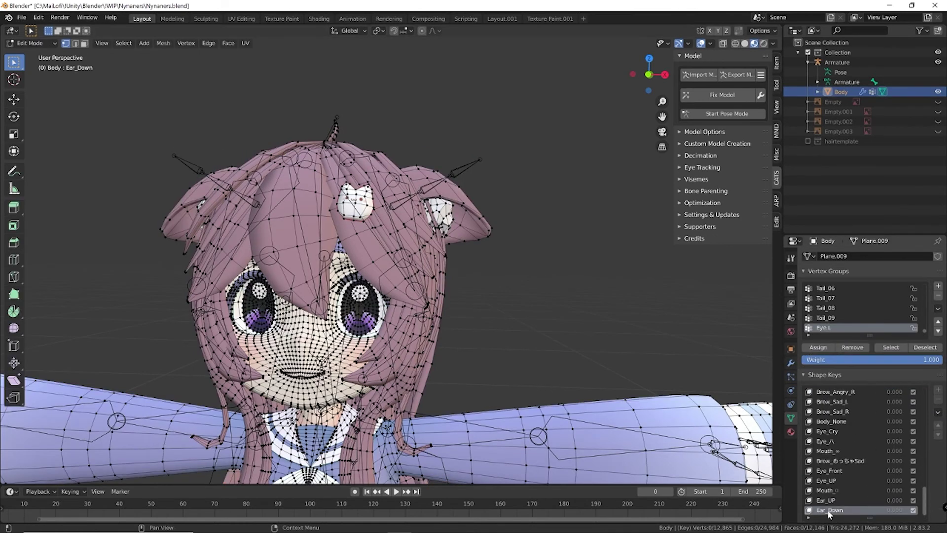
left_click(828, 481)
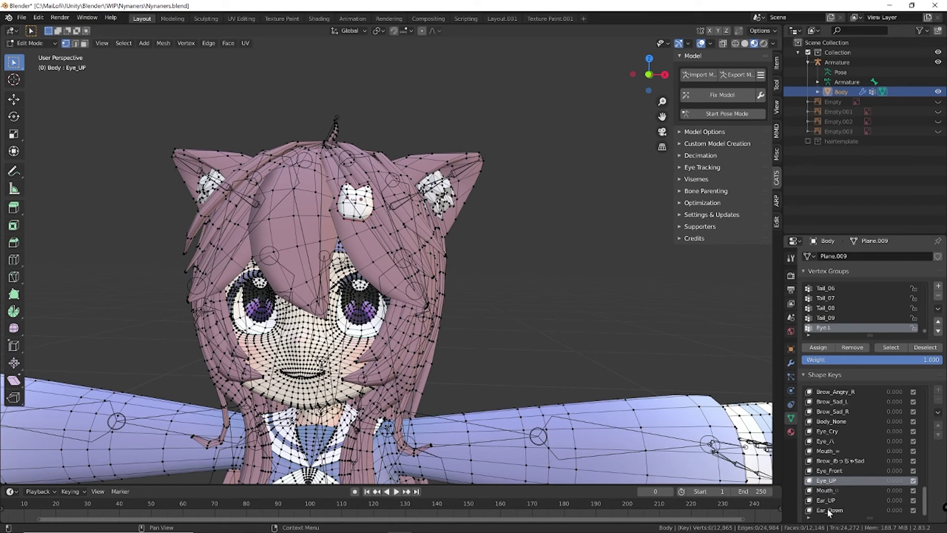
left_click(828, 511)
left_click(827, 469)
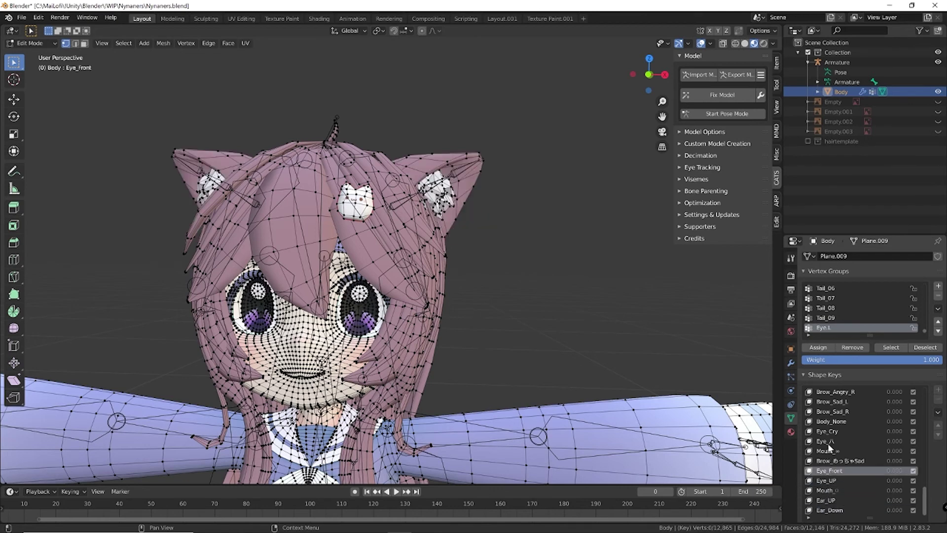
key("Down")
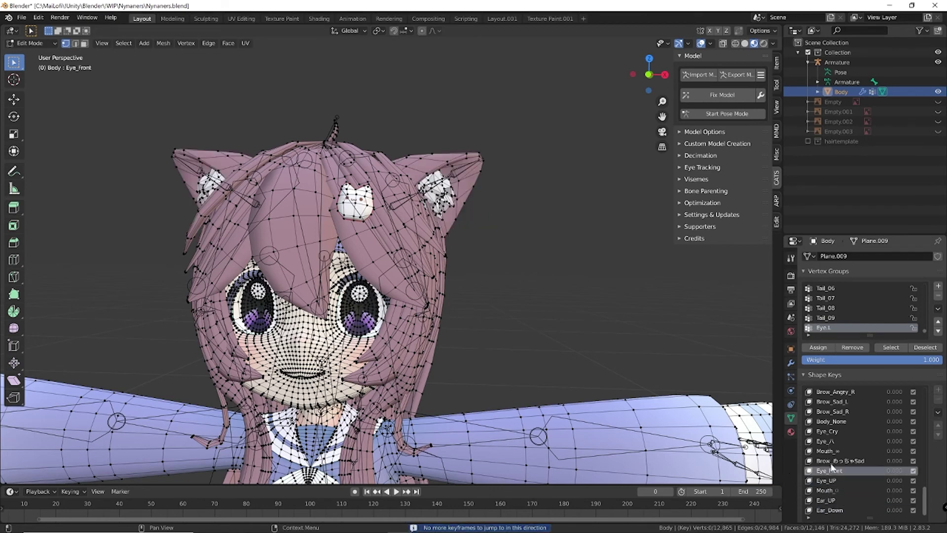
Toggle between Ear_Down, Ear_UP and Mouth_o, then return the Body to Object Mode.
left_click(823, 510)
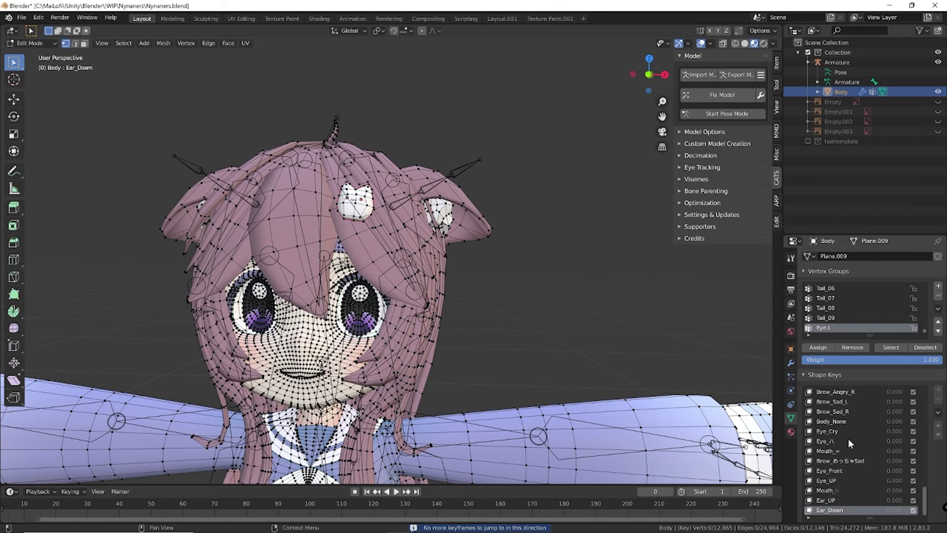
left_click(836, 499)
left_click(826, 491)
key("Down")
key("Down")
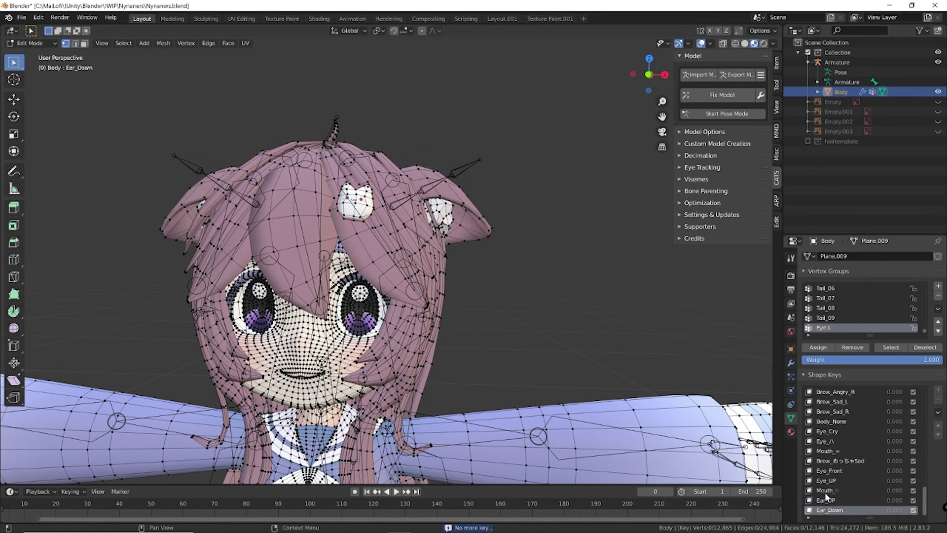
key("Up")
key("Up")
key("Down")
key("Down")
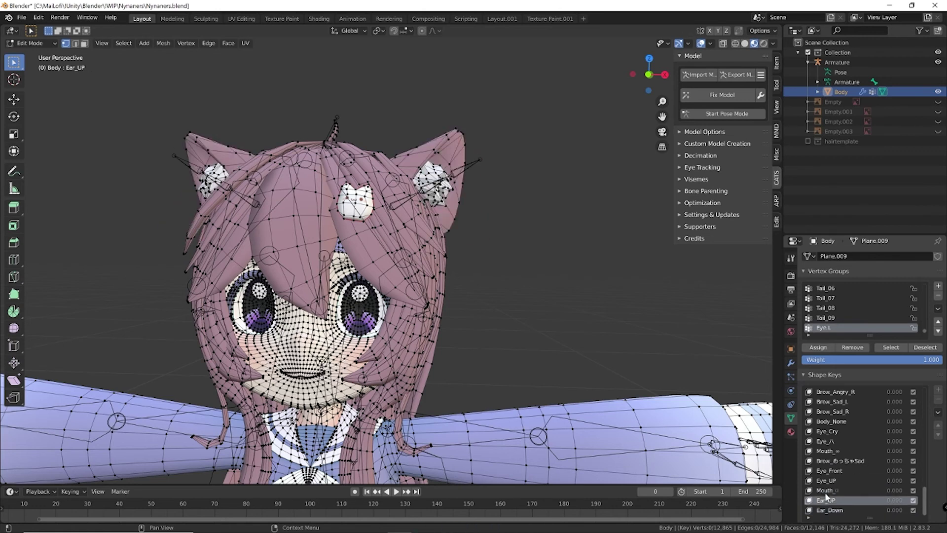
key("Up")
key("Up")
key("Down")
key("Down")
key("Up")
key("Up")
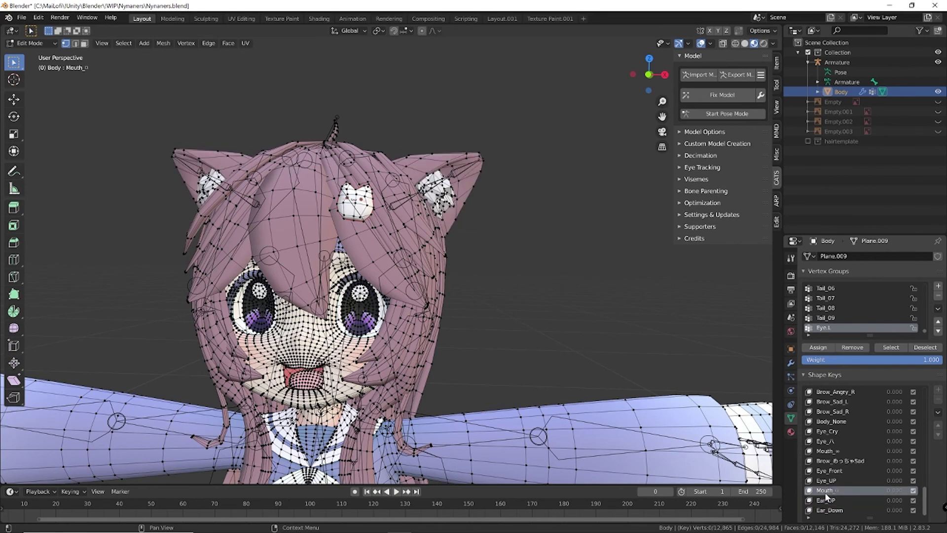
scroll(525, 237, "up", 2)
key("Tab")
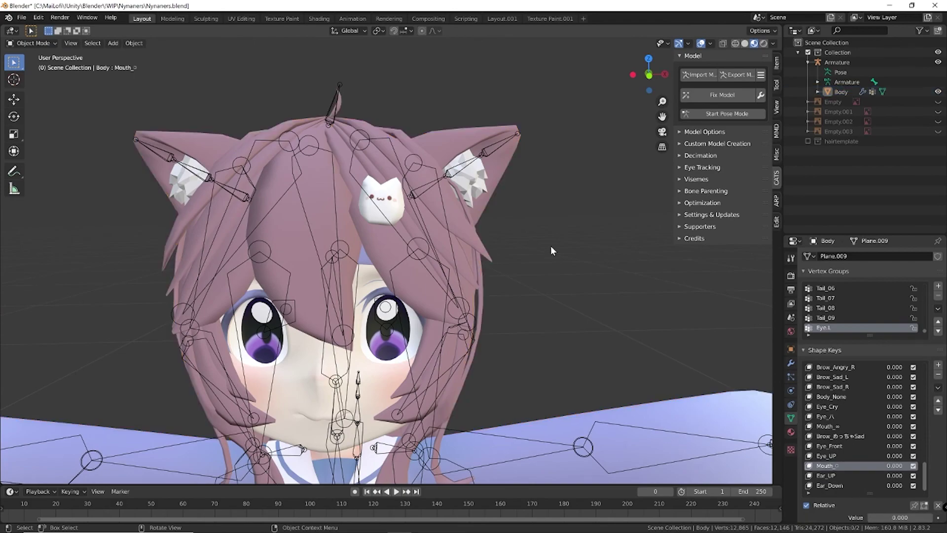